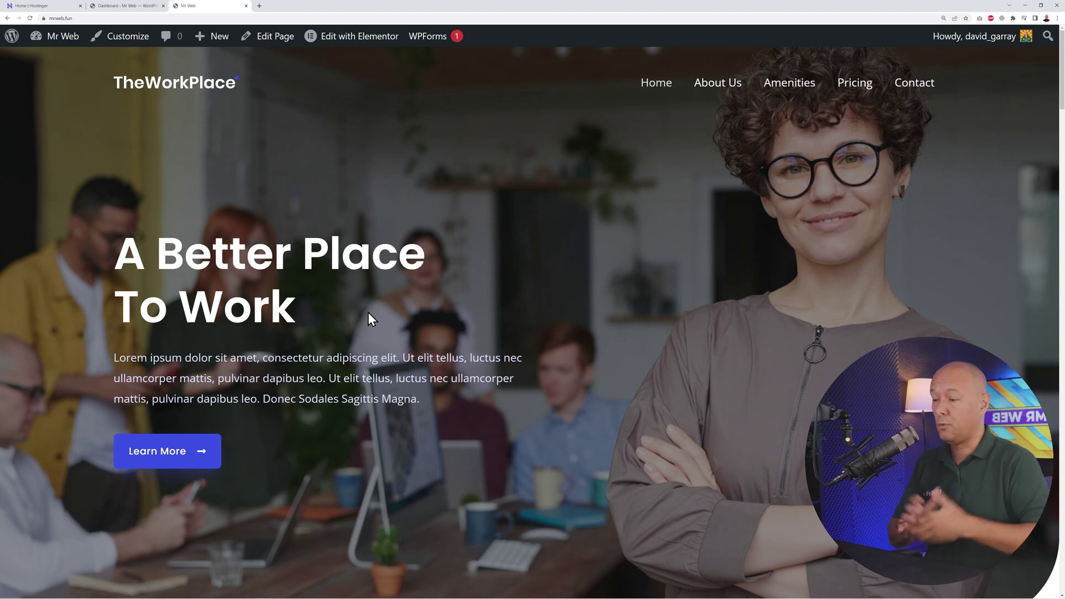
Step: Switch to the Mr Web site's WordPress admin Dashboard tab
left_click(136, 6)
mouse_move(35, 387)
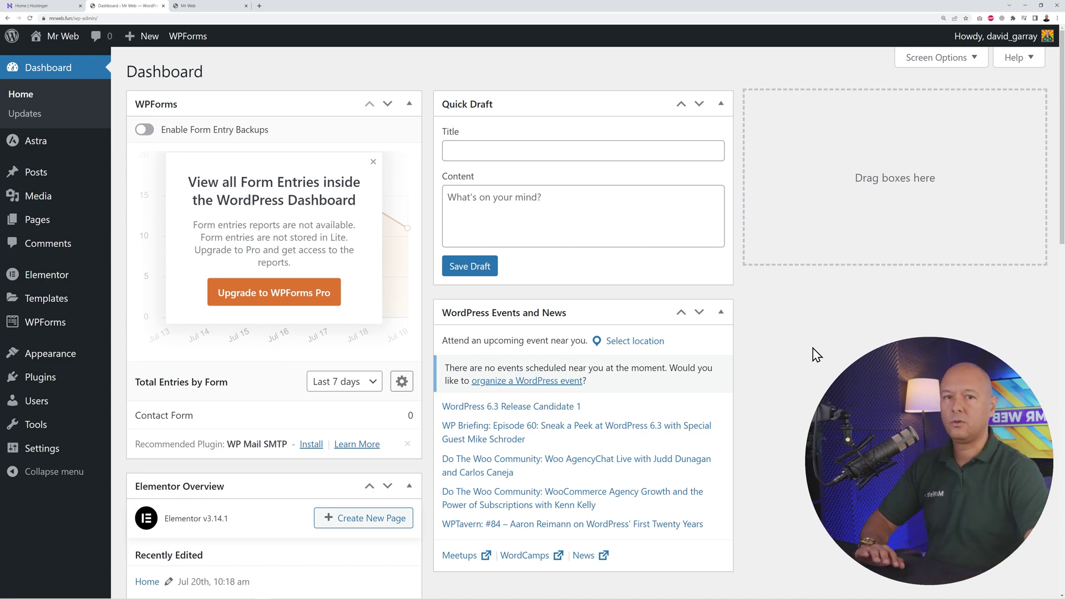
Step: Open the Staging section of mrweb.fun's WordPress Overview from its Cloud Startup hosting
left_click(47, 6)
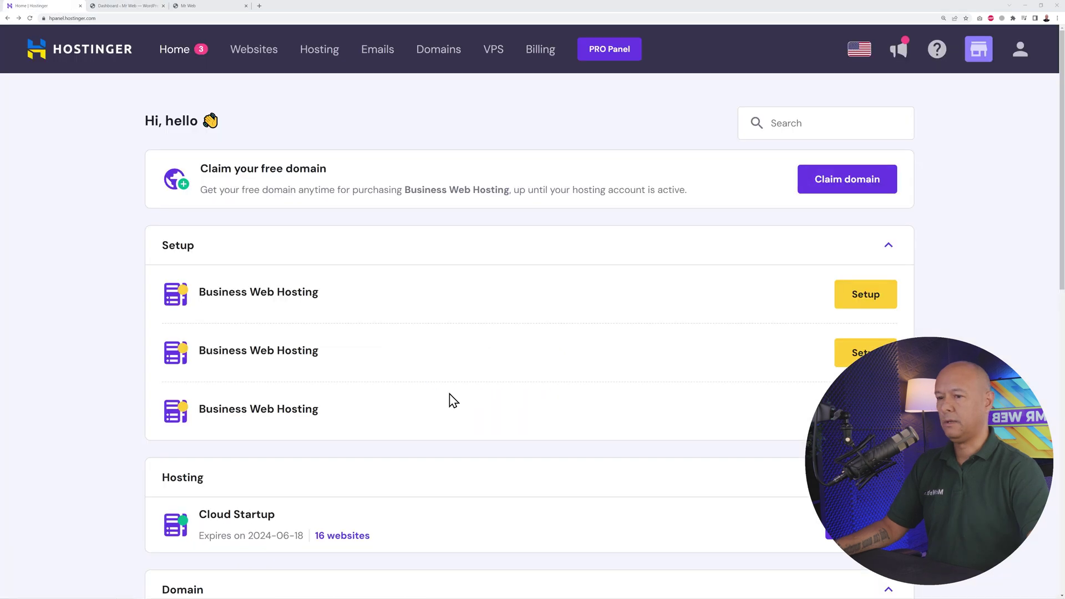
scroll(453, 400, "down", 5)
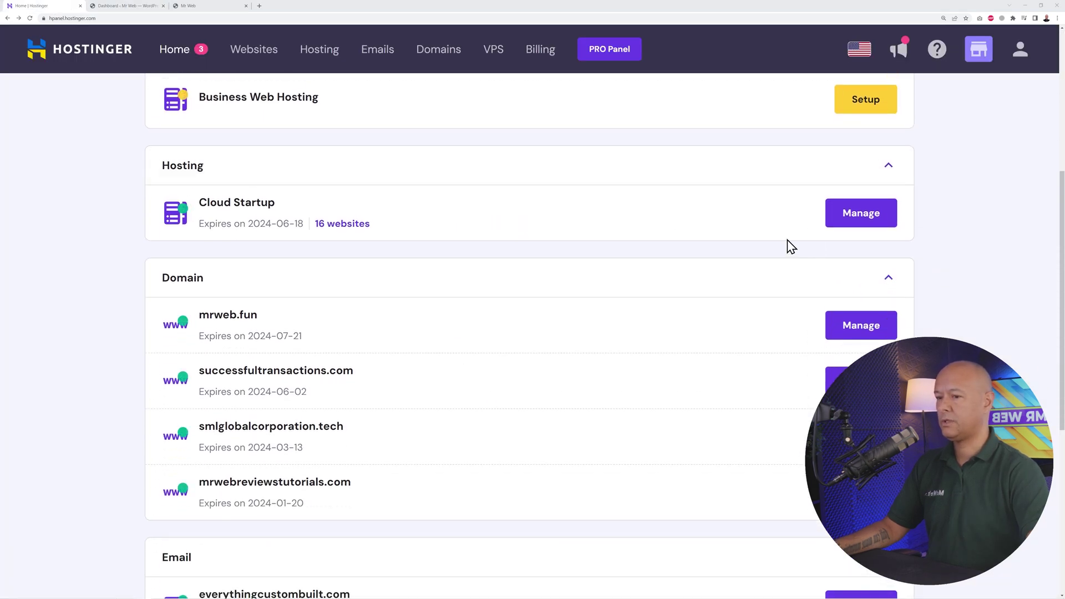
left_click(851, 225)
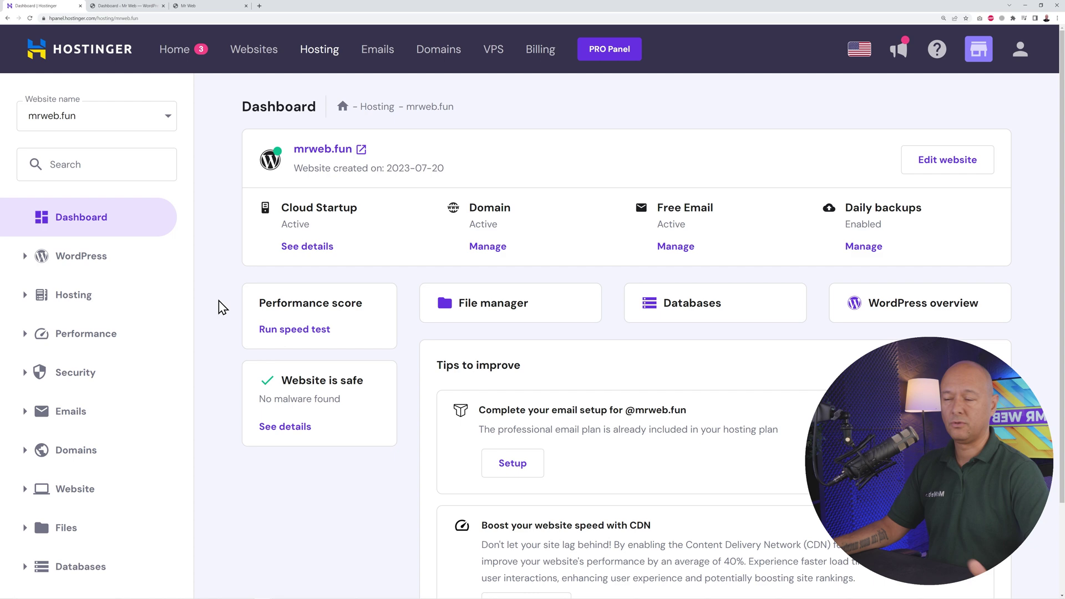
left_click(75, 260)
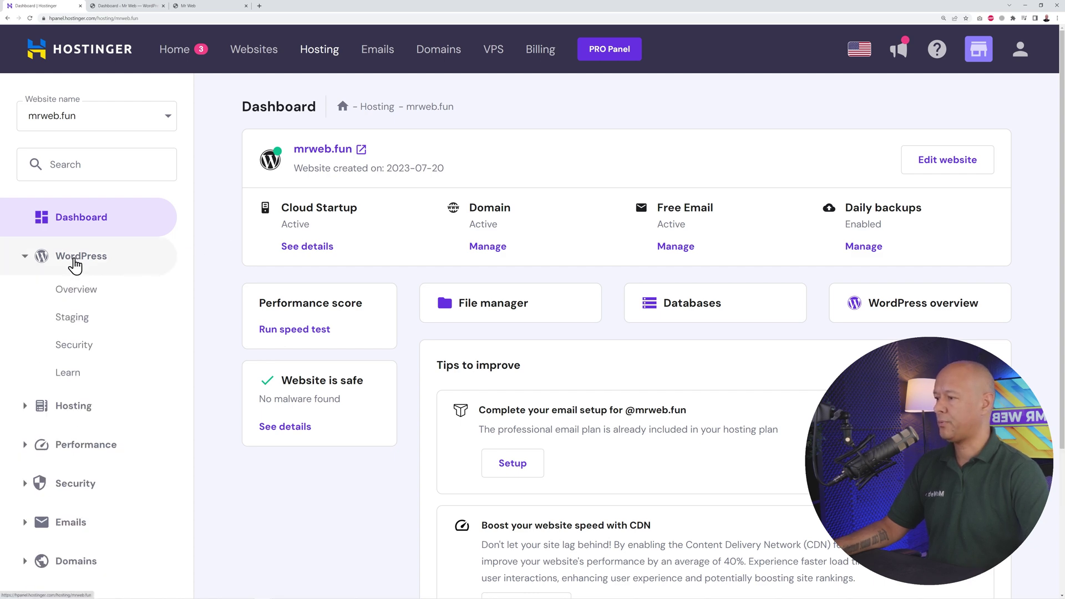
left_click(76, 291)
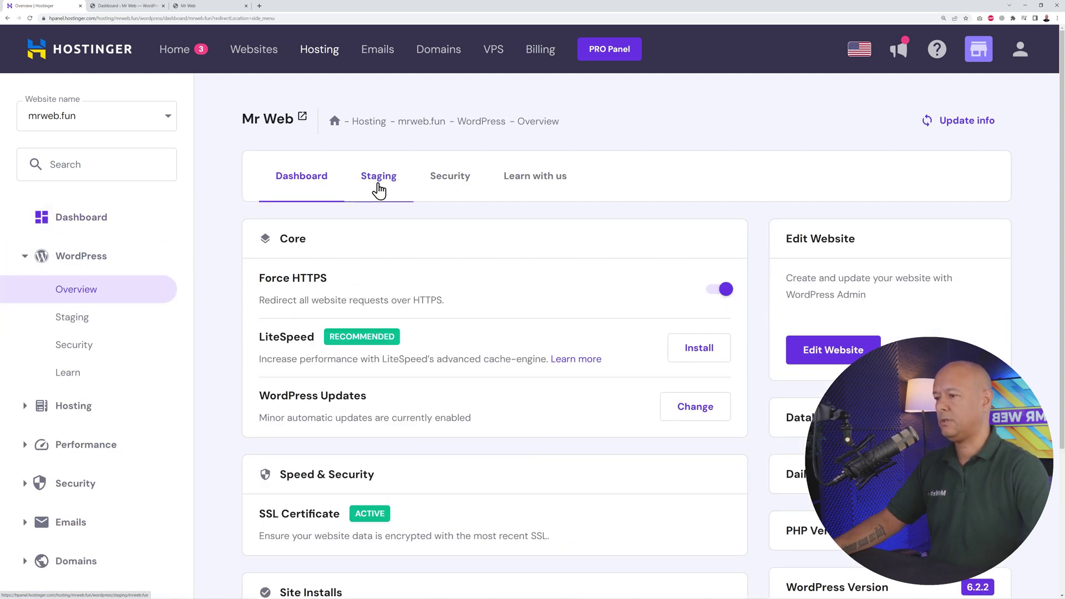
left_click(392, 183)
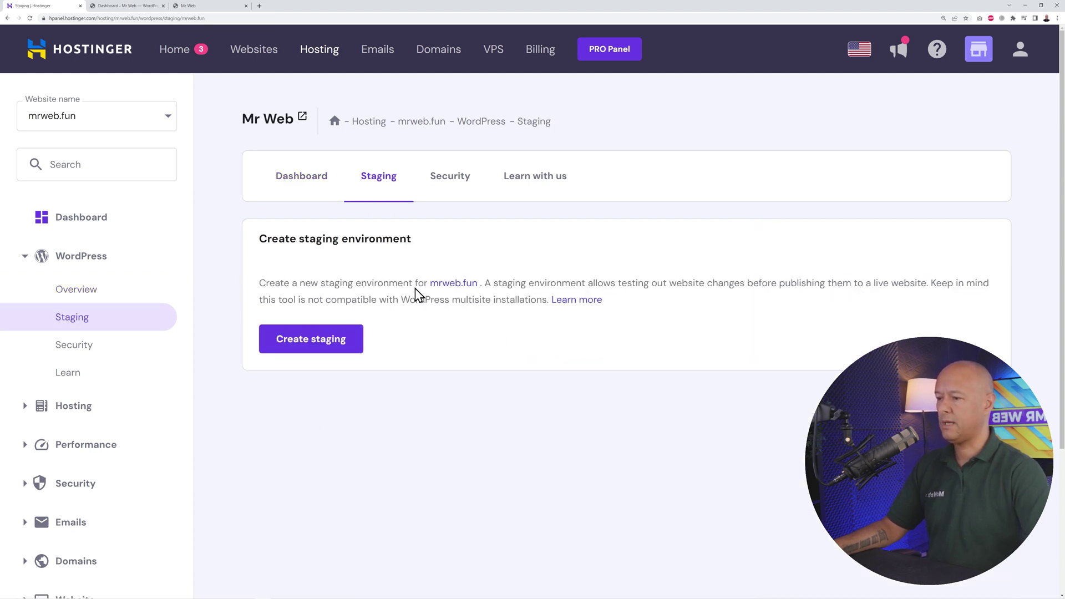
Step: Create a staging environment on the 'test' subdomain and dismiss the progress dialog
left_click(305, 350)
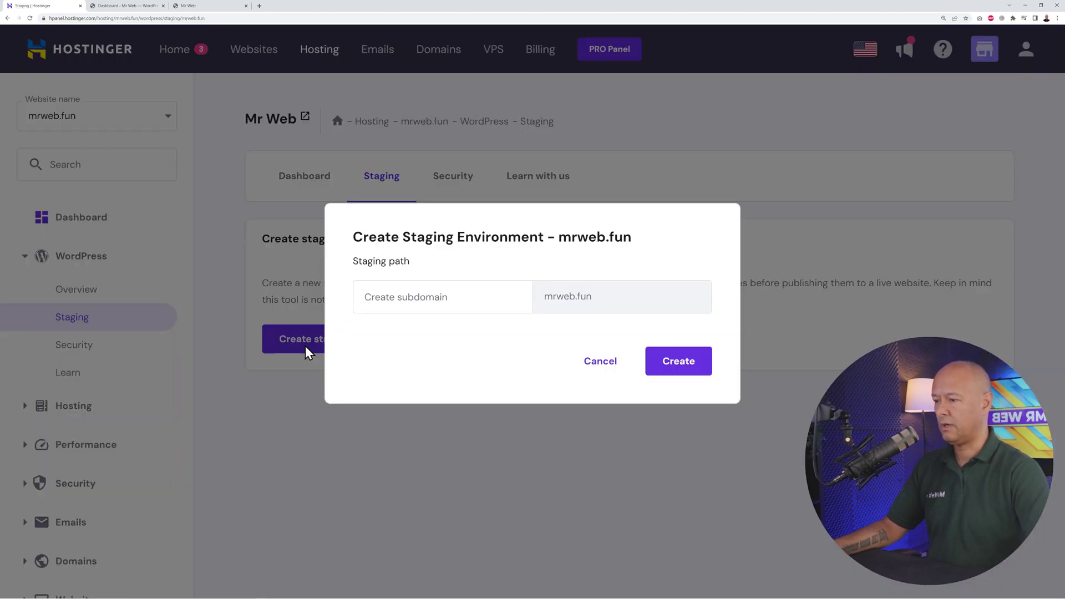
left_click(443, 309)
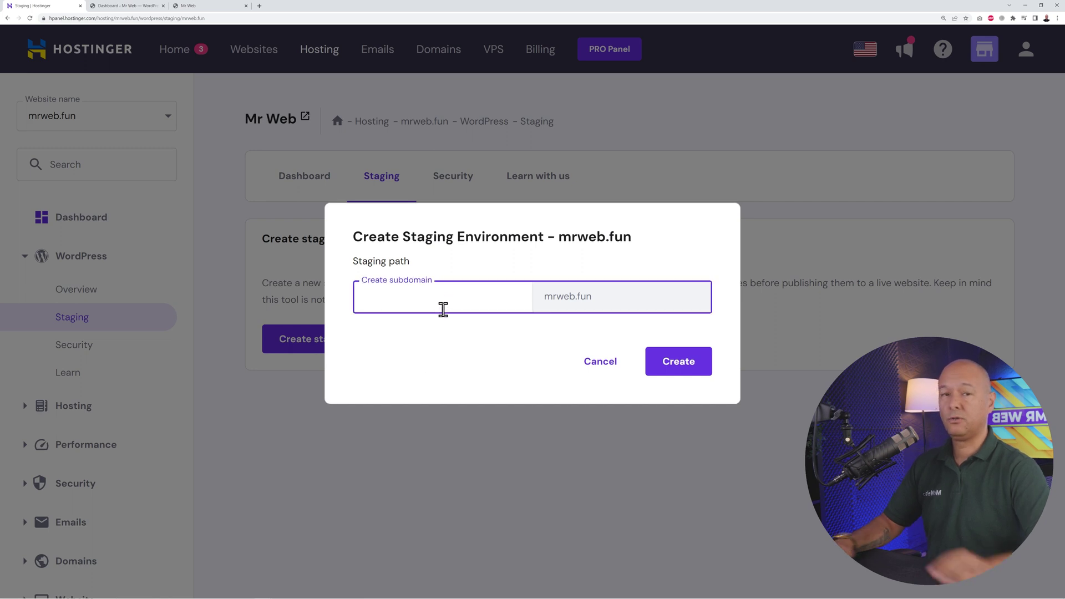
type("test")
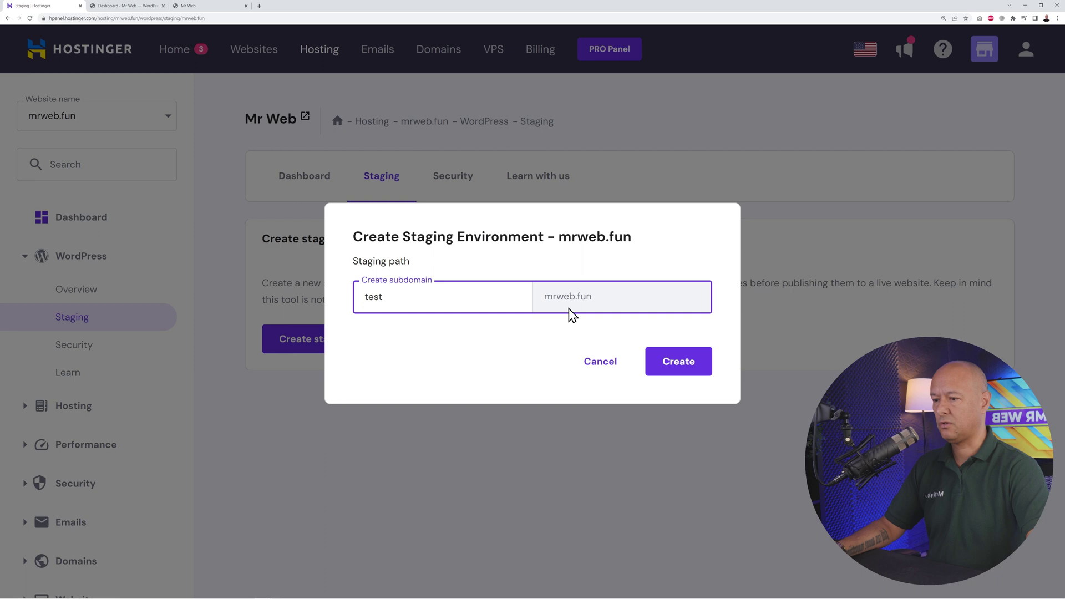
left_click(678, 363)
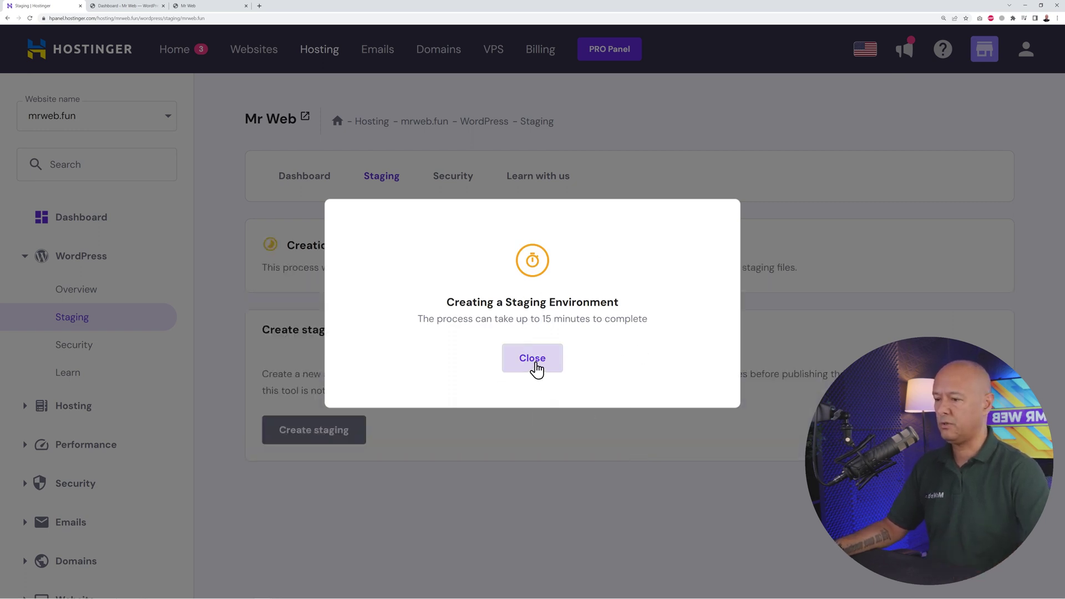
left_click(535, 371)
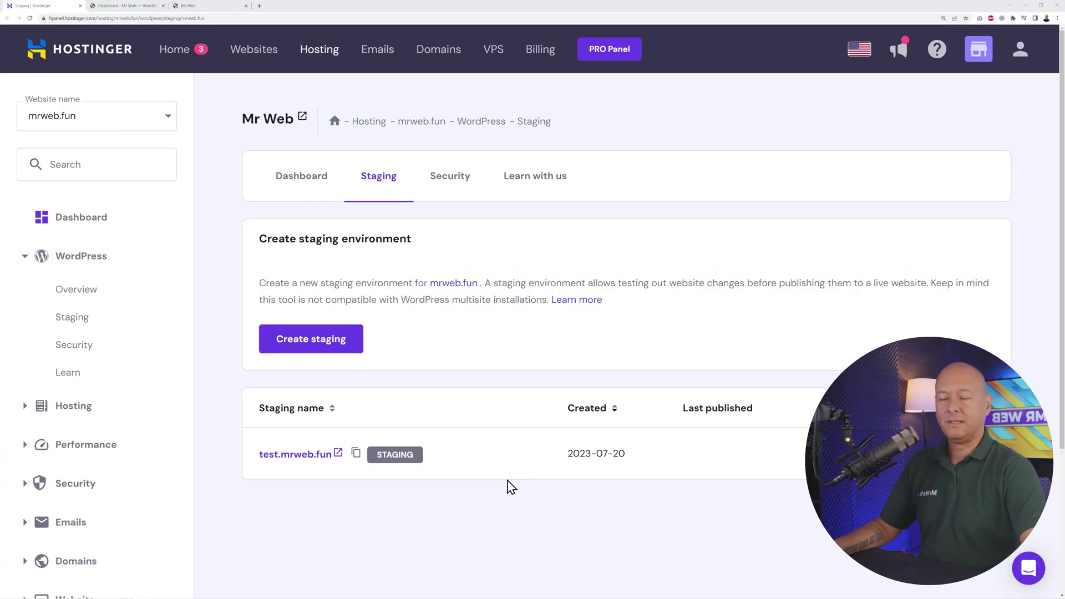
Step: Manage the test.mrweb.fun staging site and edit it to reach its WordPress admin
scroll(512, 487, "down", 4)
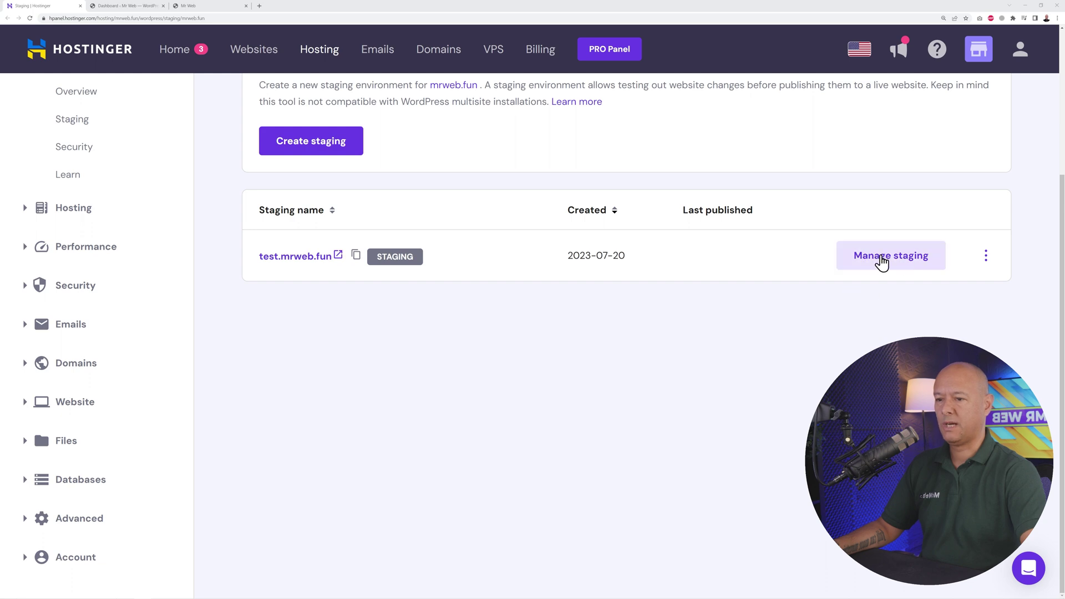
left_click(881, 261)
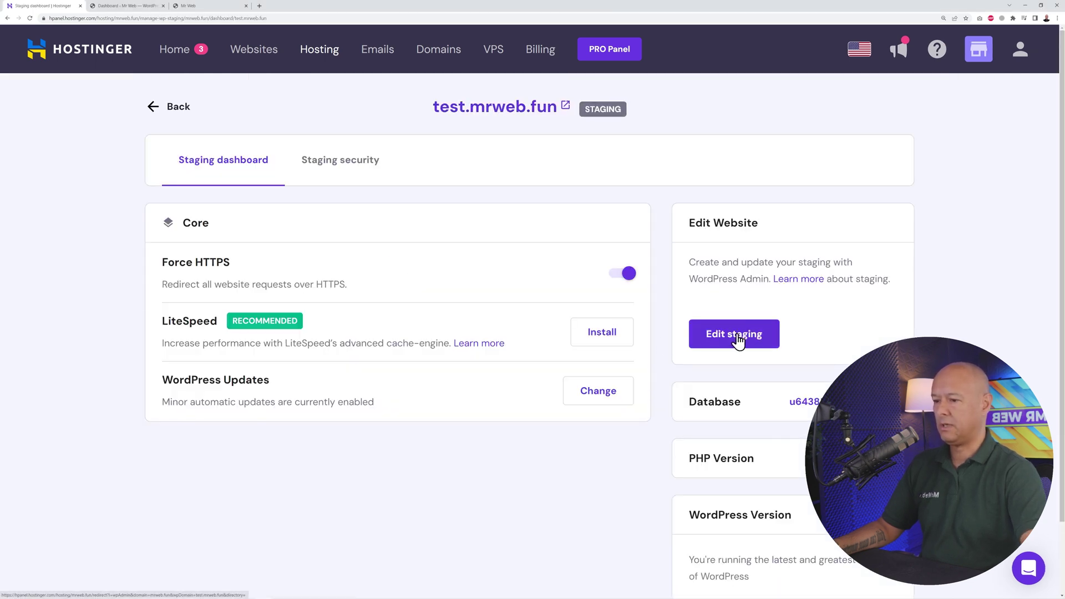
left_click(738, 340)
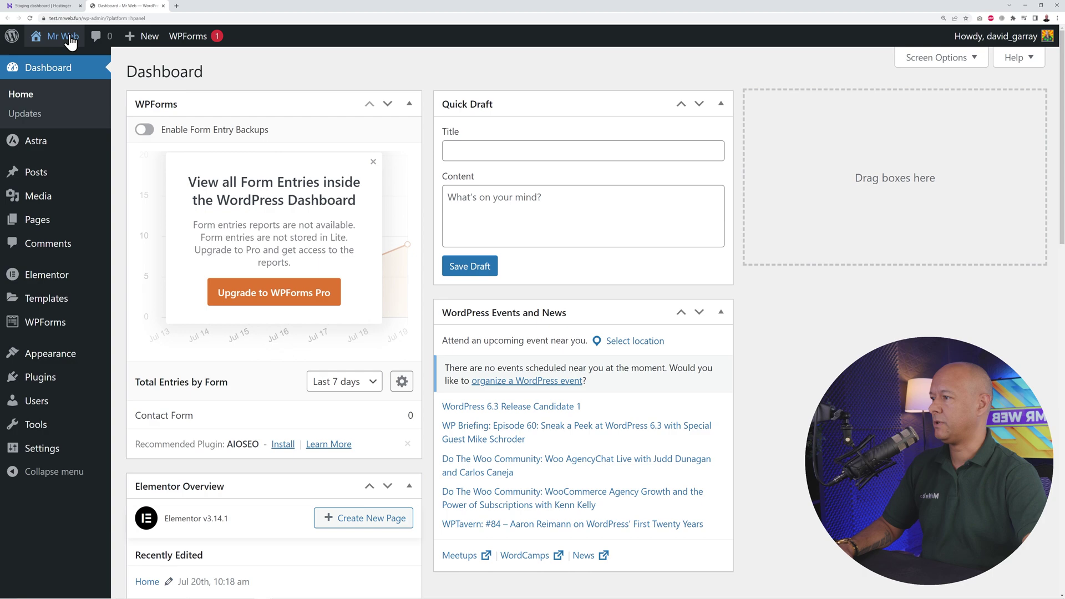
Step: Open the test.mrweb.fun homepage in a new tab and scroll through it
mouse_move(62, 37)
right_click(53, 65)
left_click(75, 72)
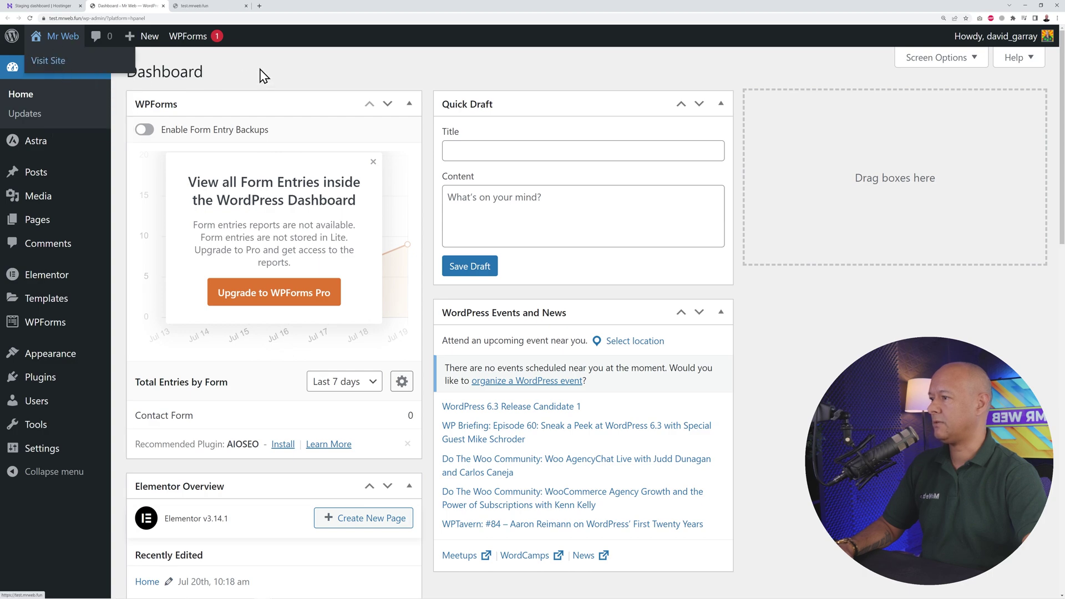
left_click(209, 8)
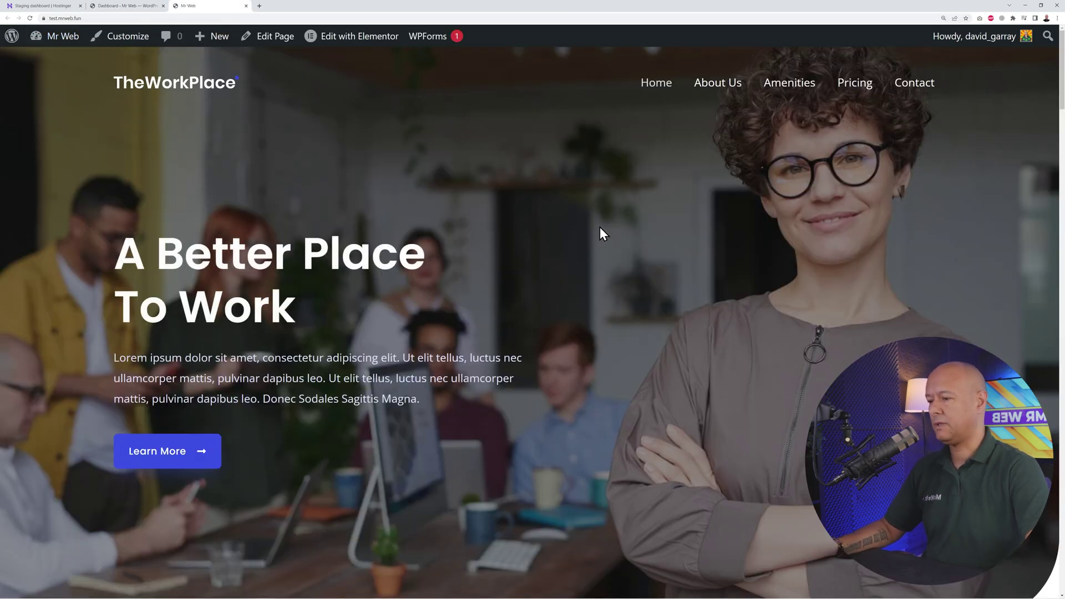
scroll(598, 222, "down", 20)
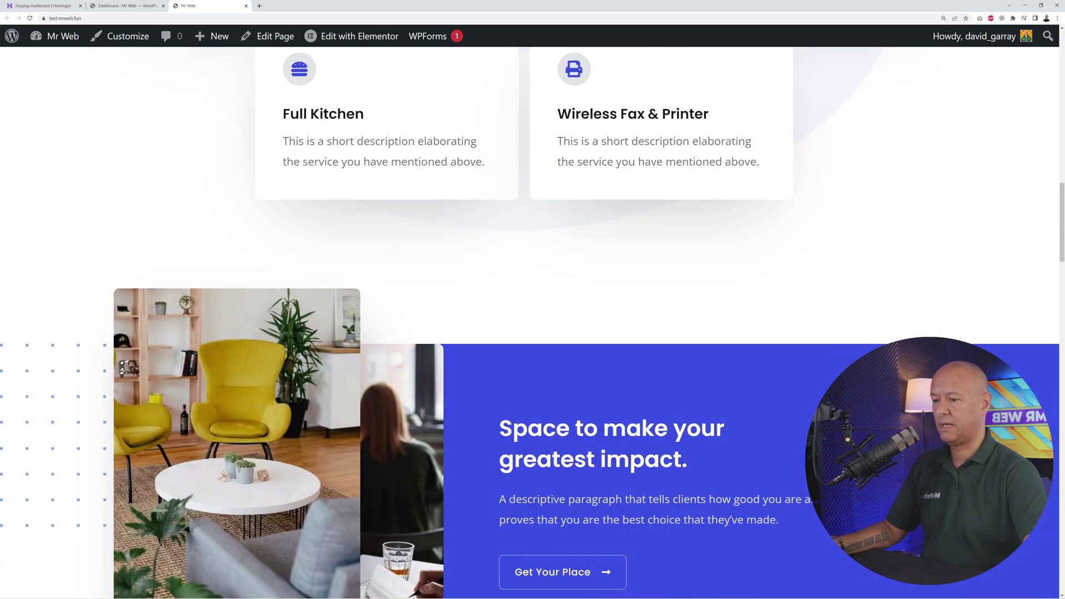
scroll(532, 311, "down", 5)
key("Home")
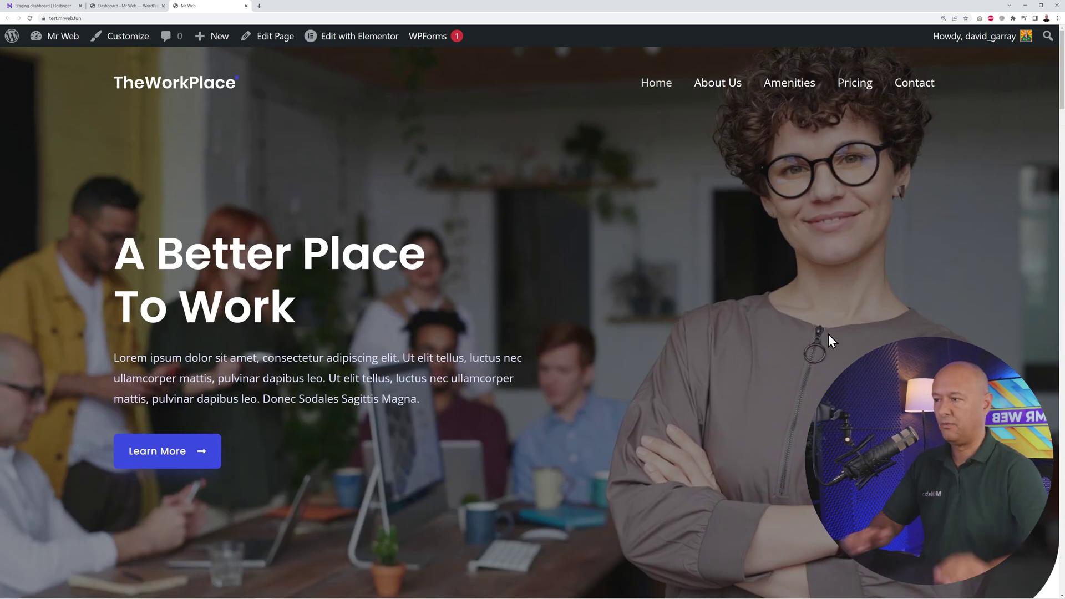
Step: From Pages > All Pages, open the Home page with Elementor in a new tab
left_click(135, 6)
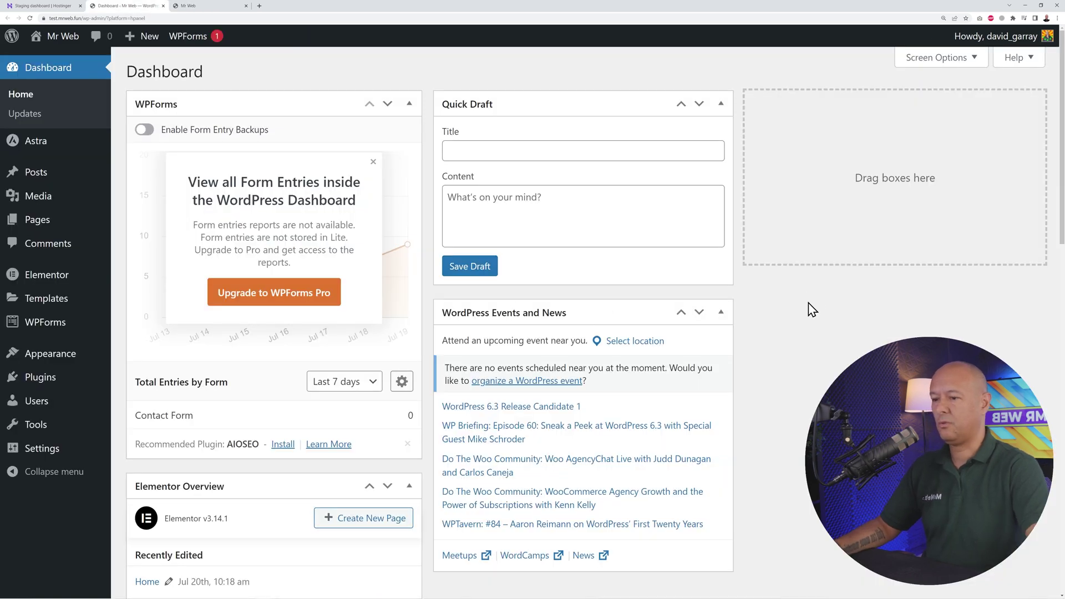
mouse_move(46, 387)
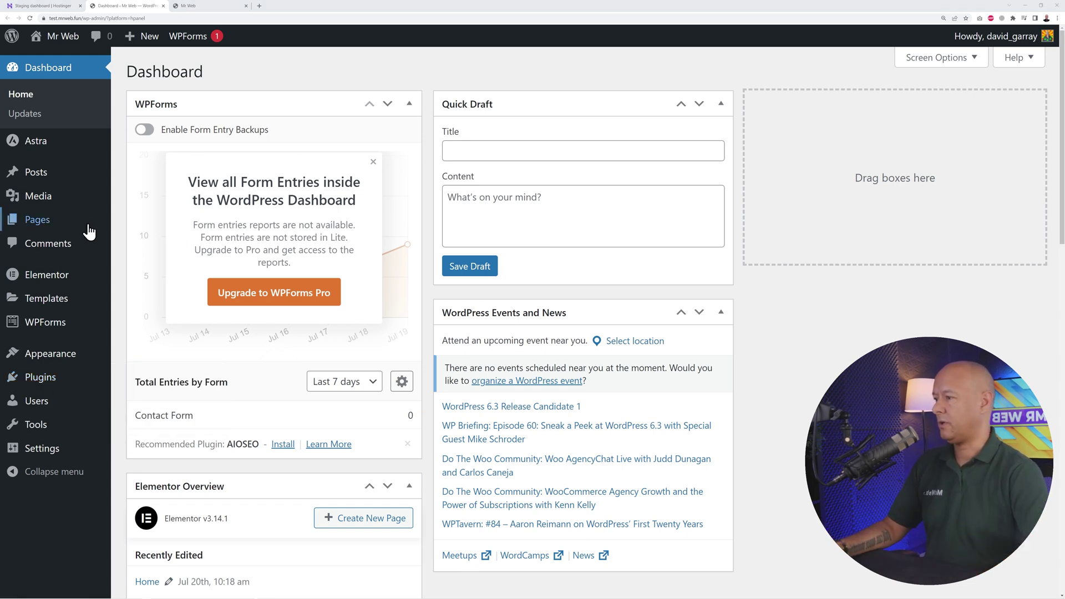
mouse_move(33, 219)
left_click(148, 223)
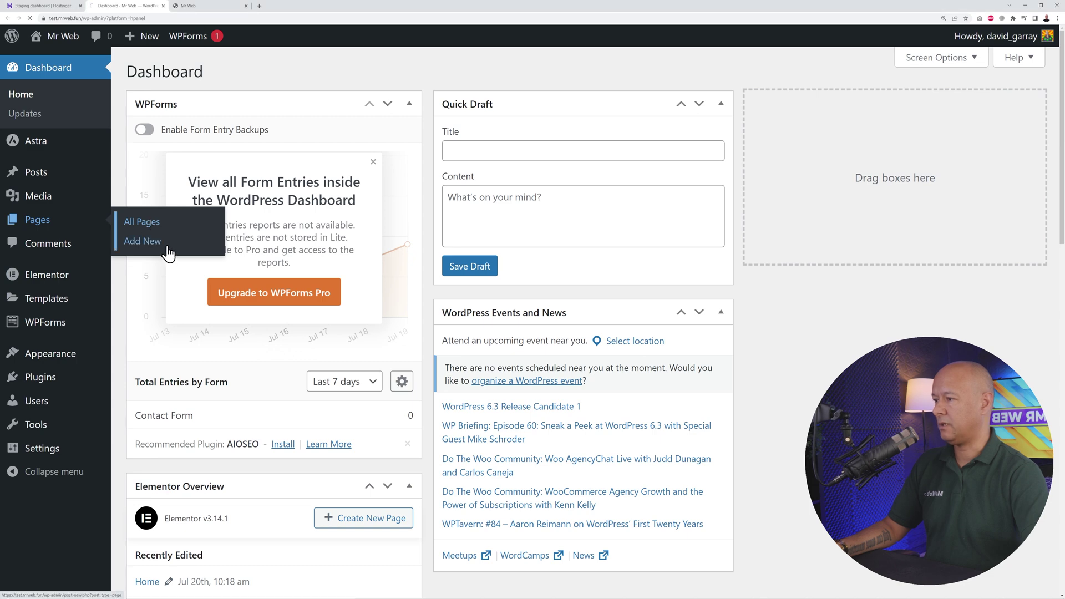
scroll(388, 349, "down", 3)
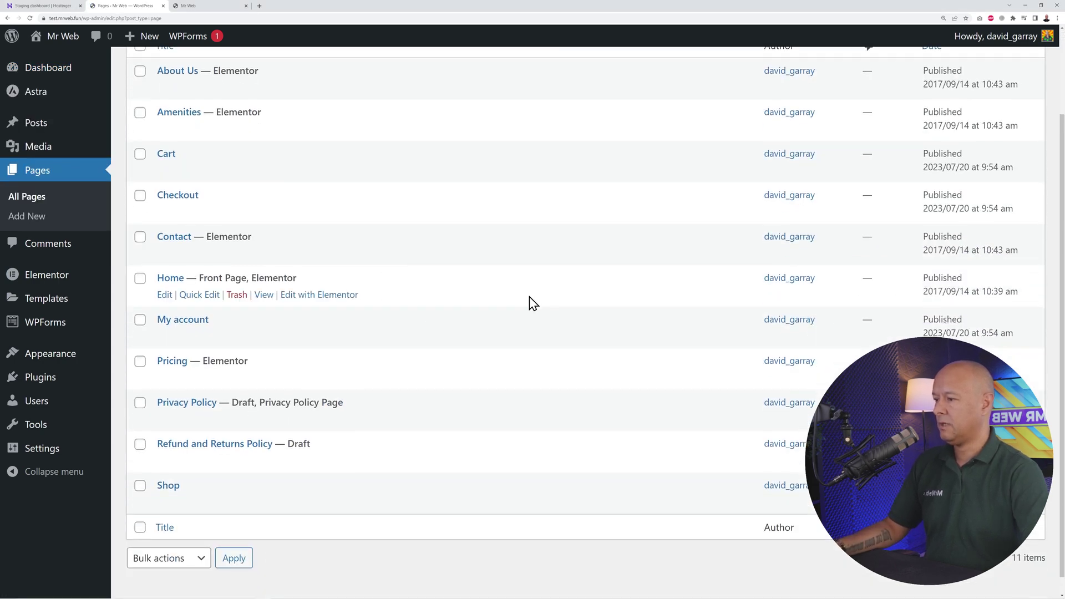
middle_click(307, 297)
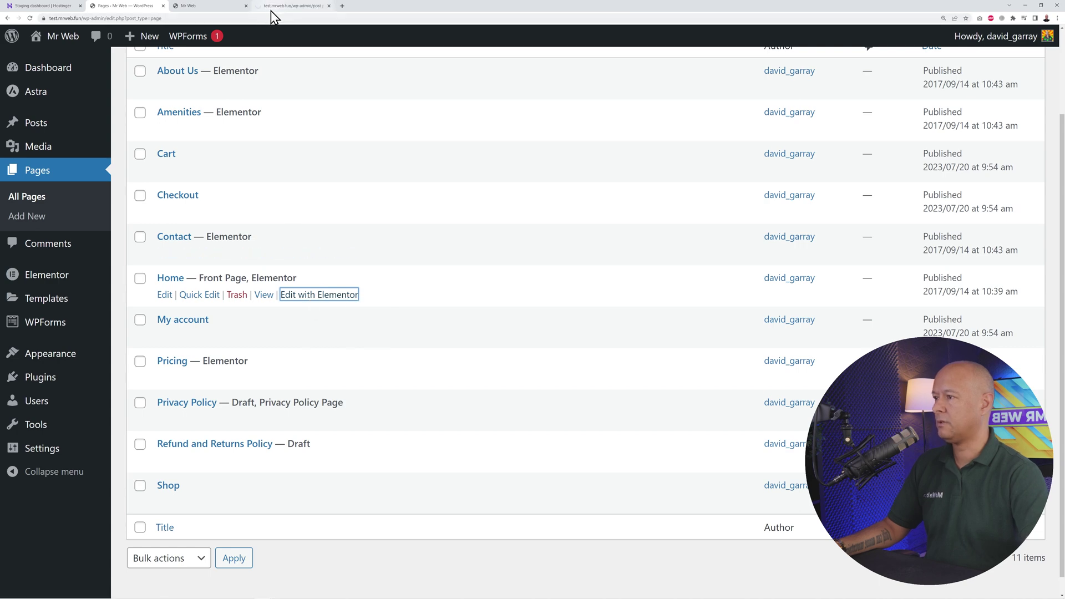
left_click(271, 12)
Step: Upload the business meeting photo from Downloads for the hero section's background image
left_click(631, 36)
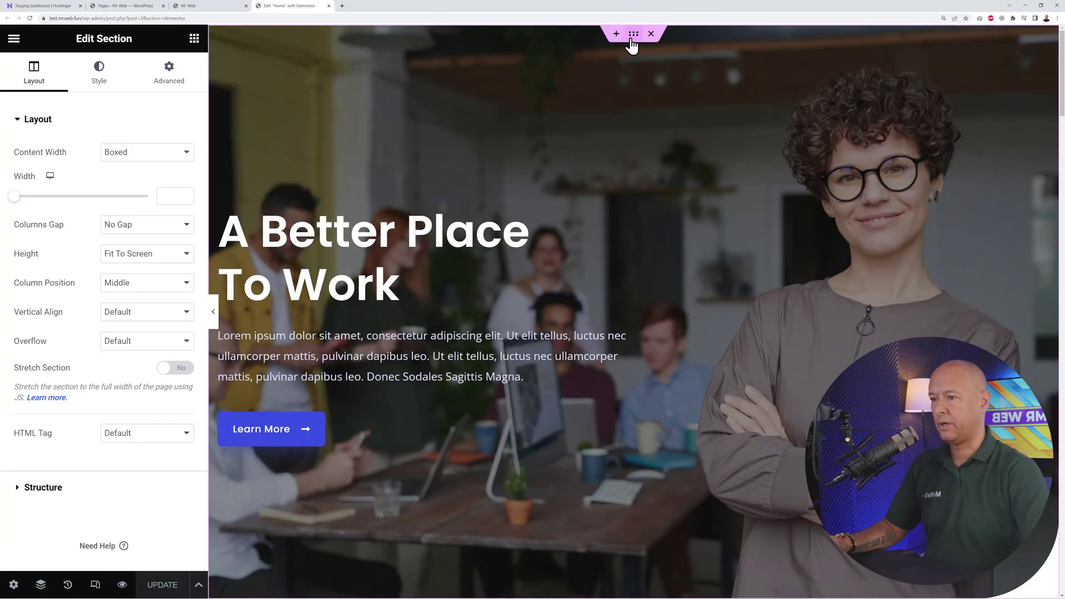
left_click(98, 77)
left_click(150, 252)
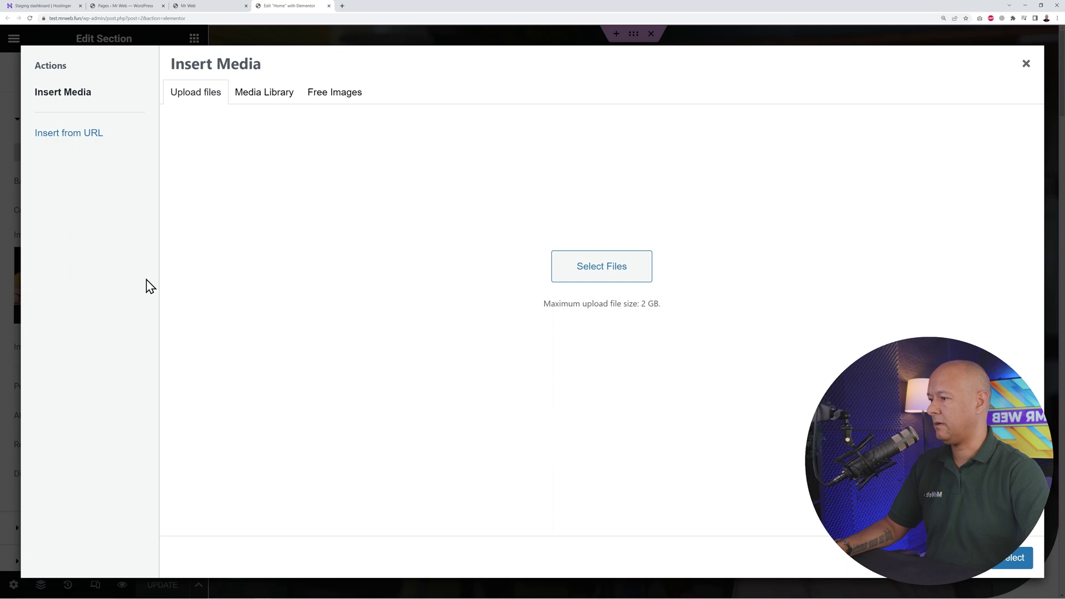
left_click(607, 301)
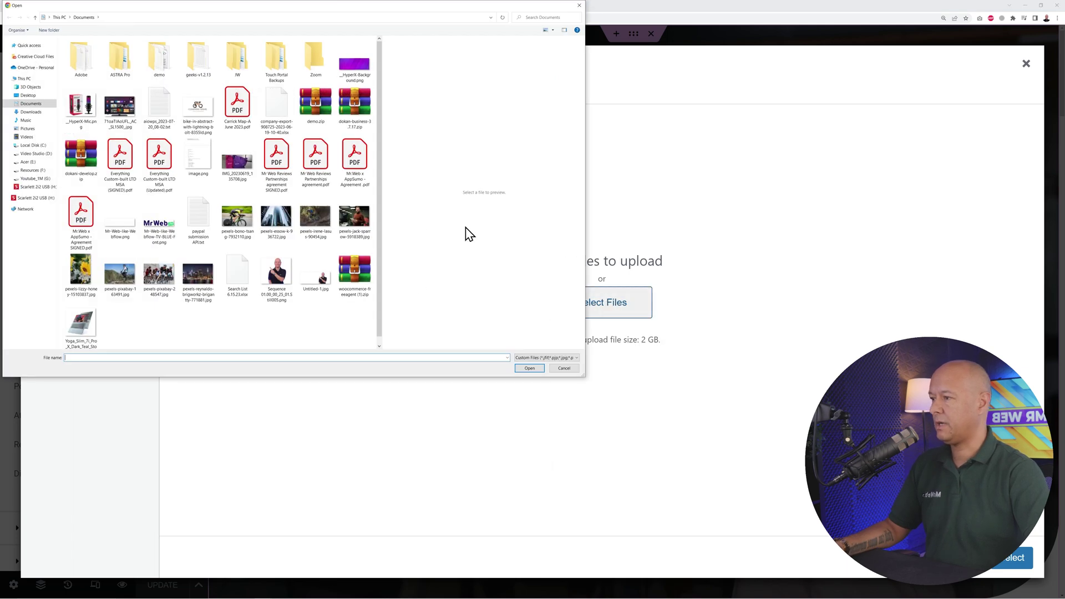
left_click(97, 81)
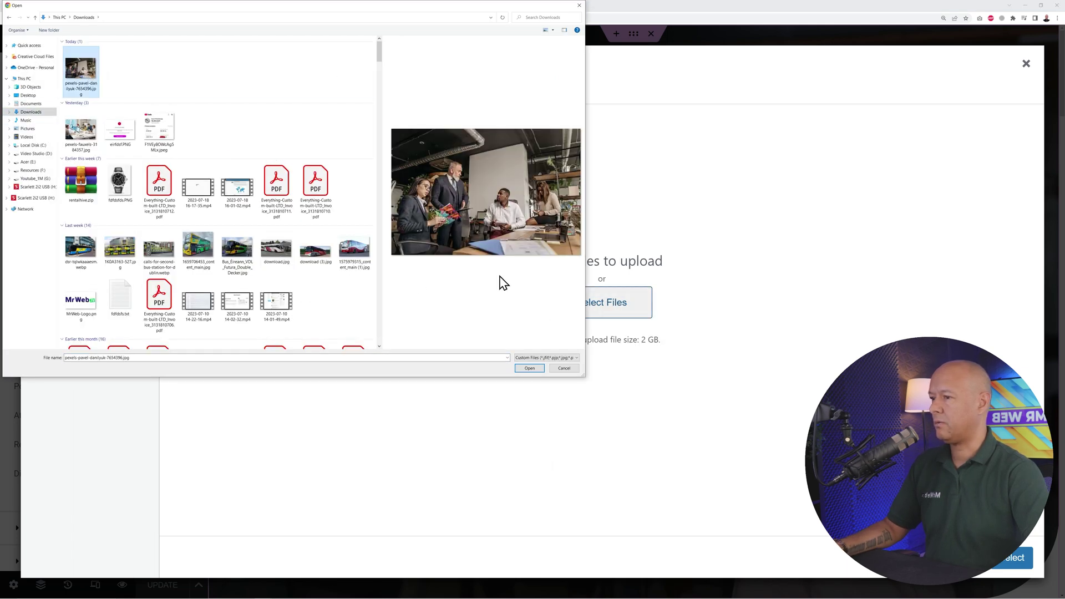
left_click(529, 368)
Step: Apply the photo as the hero background, update the page, and view the staging homepage
left_click(1013, 558)
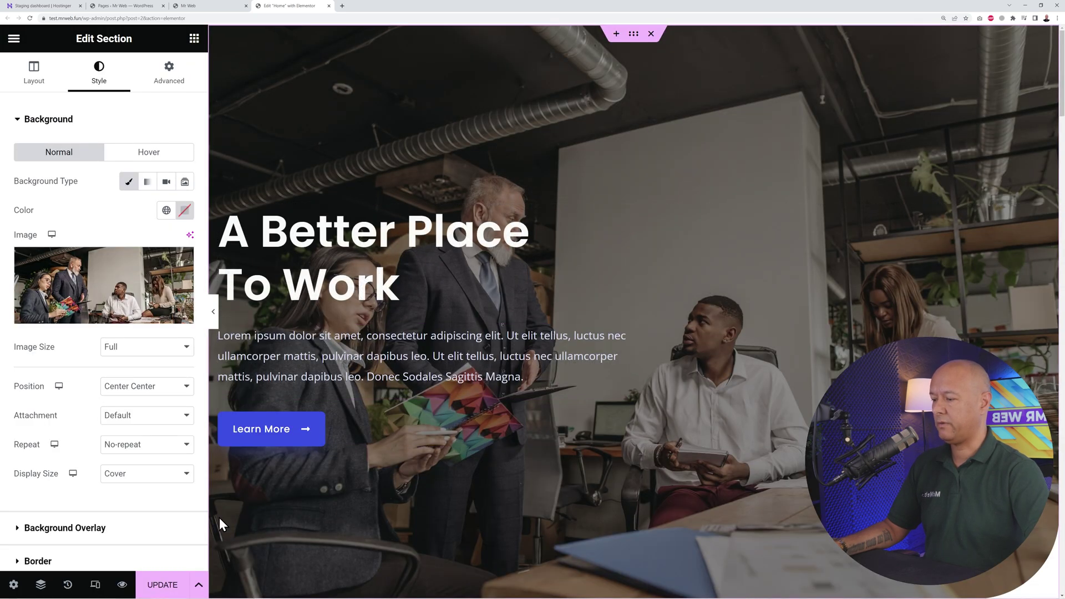
left_click(171, 585)
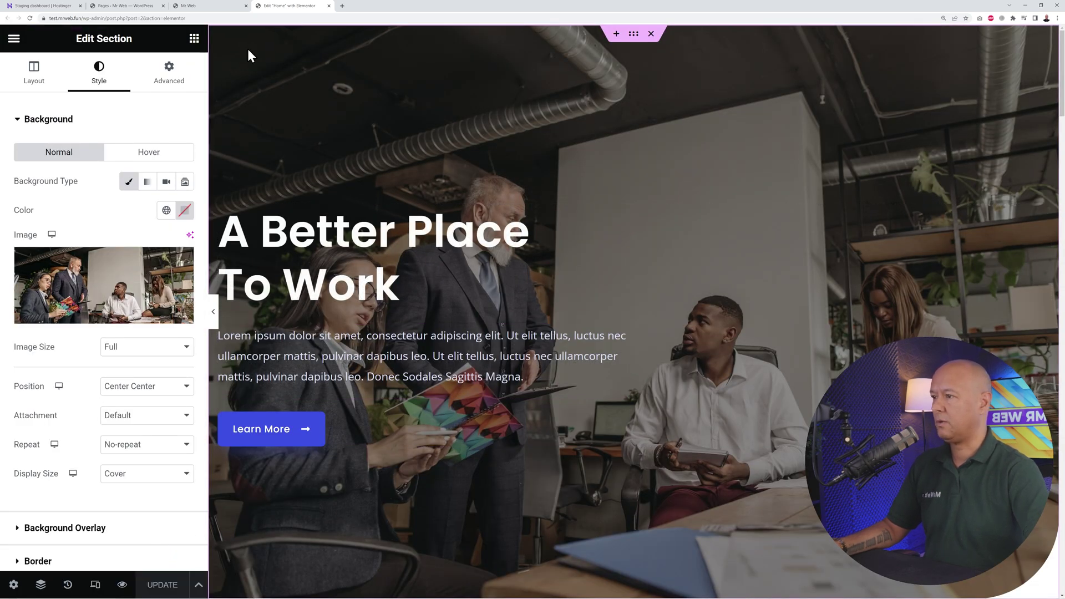
left_click(201, 8)
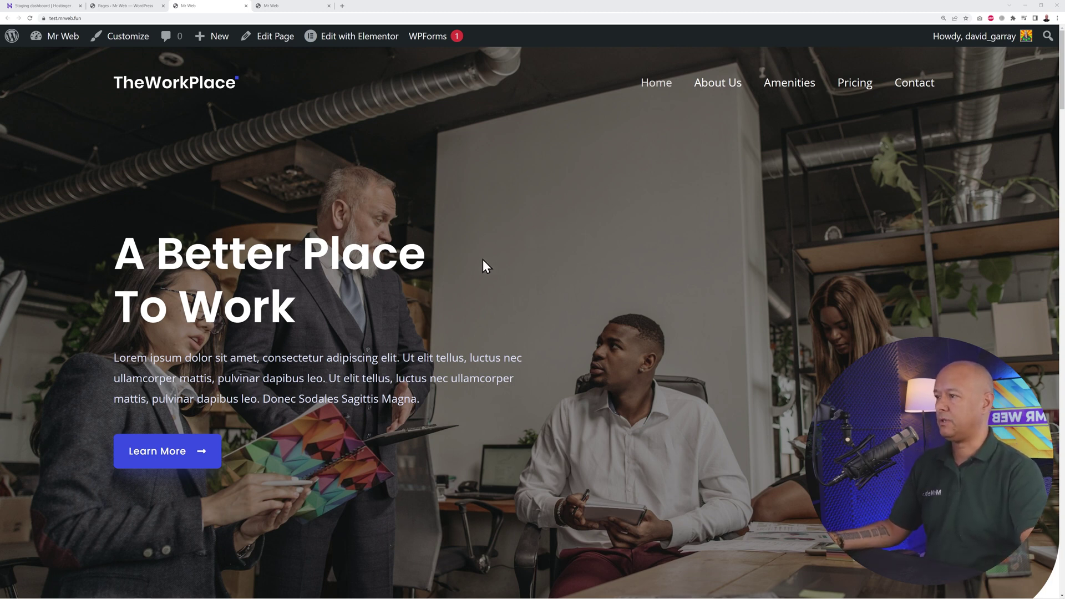
Step: Compare the live mrweb.fun hero with the staging hero, then return to Hostinger
left_click(290, 7)
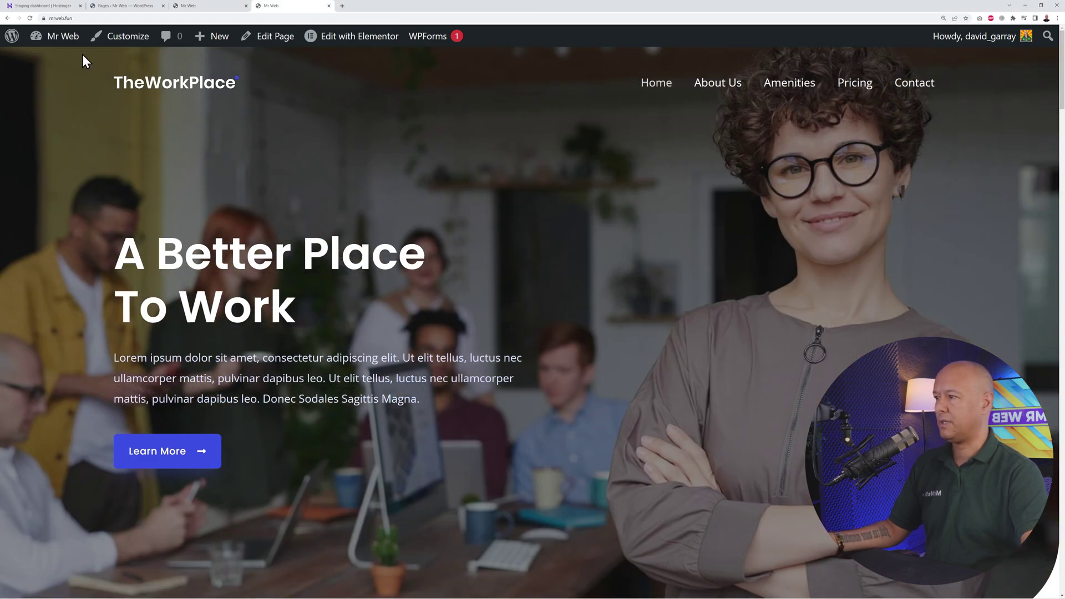
left_click(199, 7)
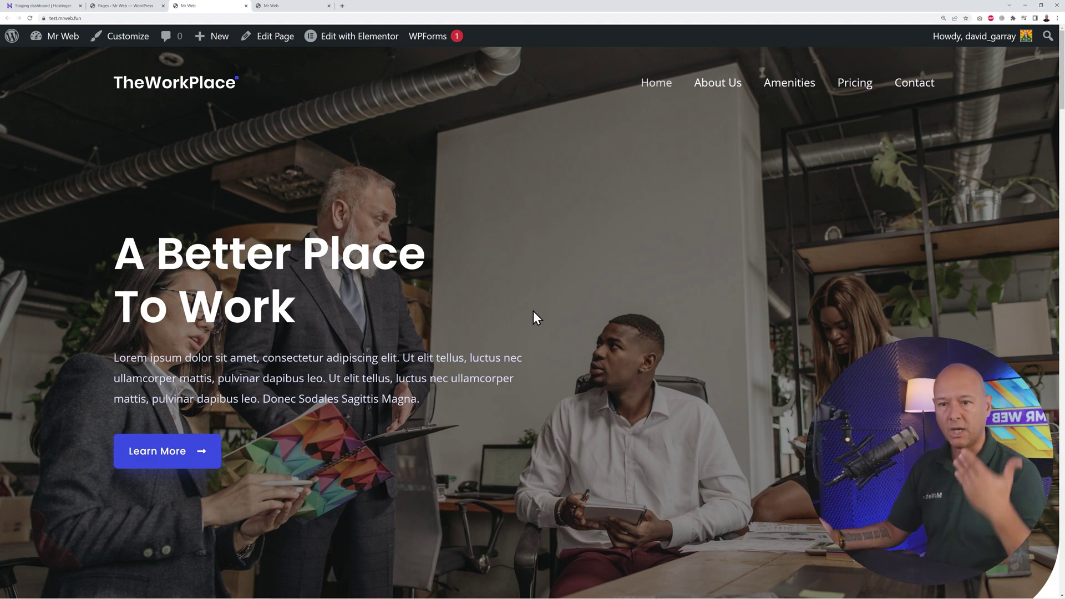
left_click(36, 6)
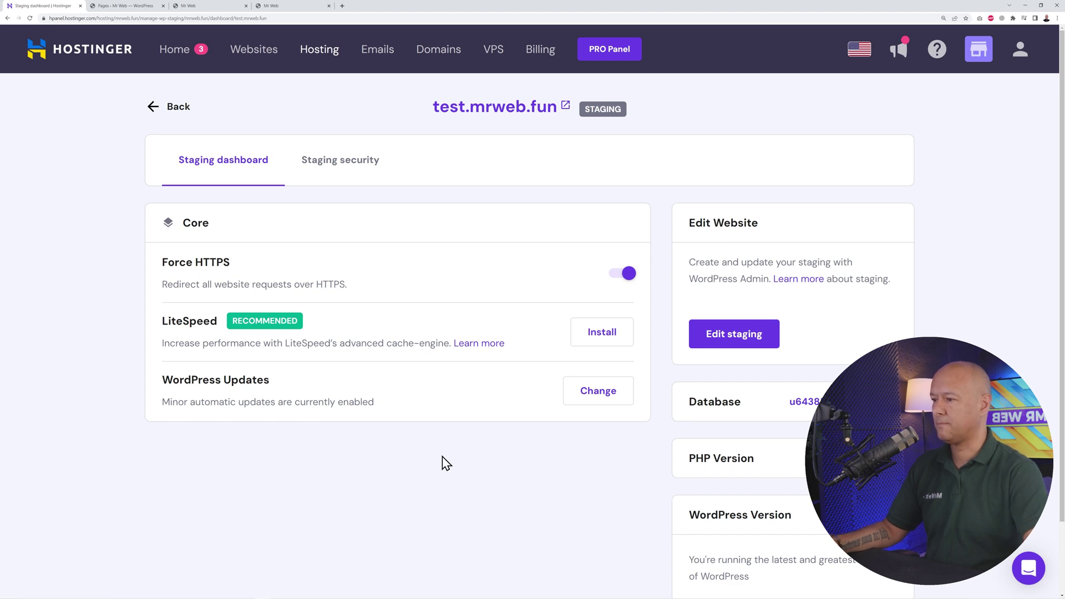
Step: Publish the test.mrweb.fun staging copy over the live site and close the progress notice
left_click(177, 110)
scroll(525, 441, "down", 3)
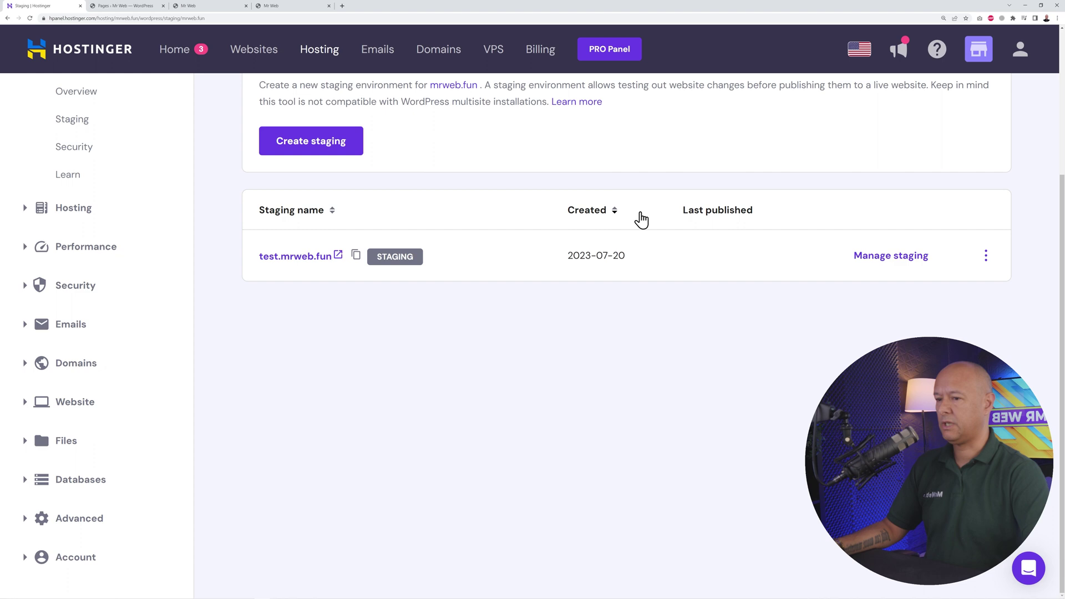
left_click(987, 259)
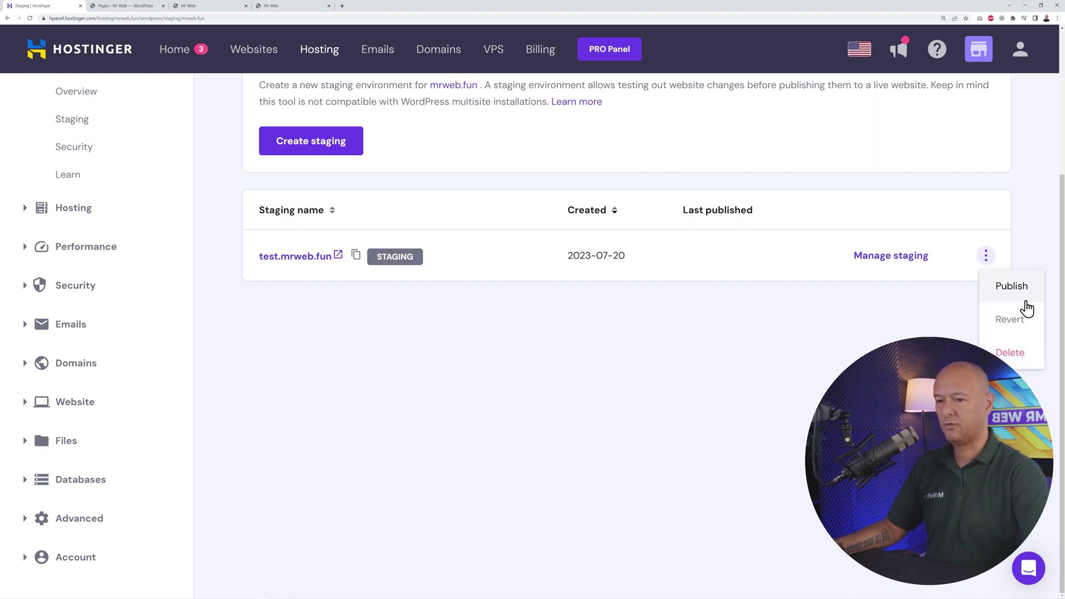
left_click(1021, 290)
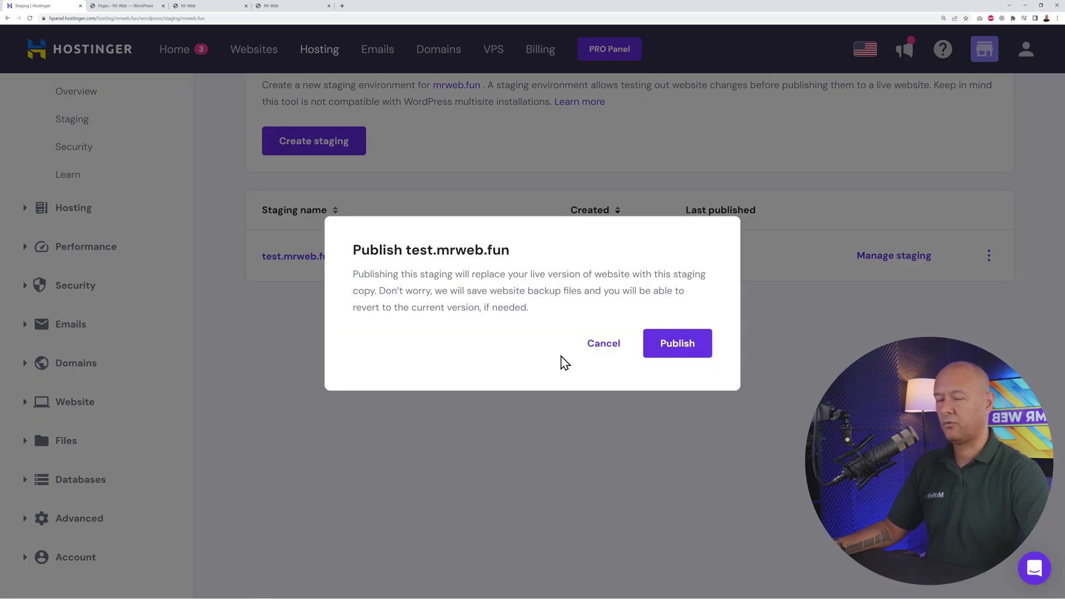
left_click(679, 362)
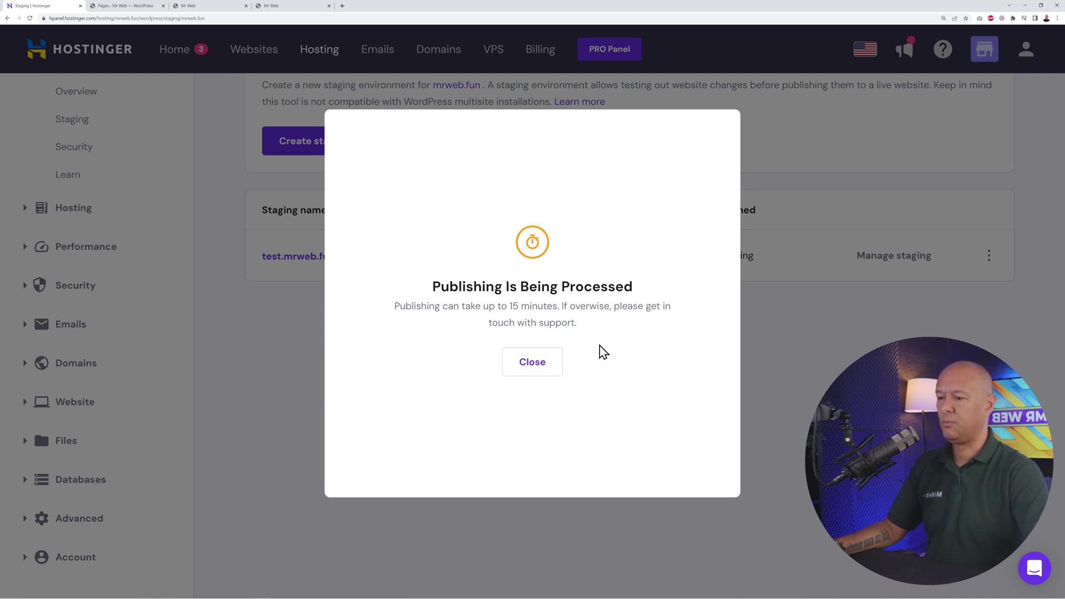
left_click_drag(465, 309, 555, 309)
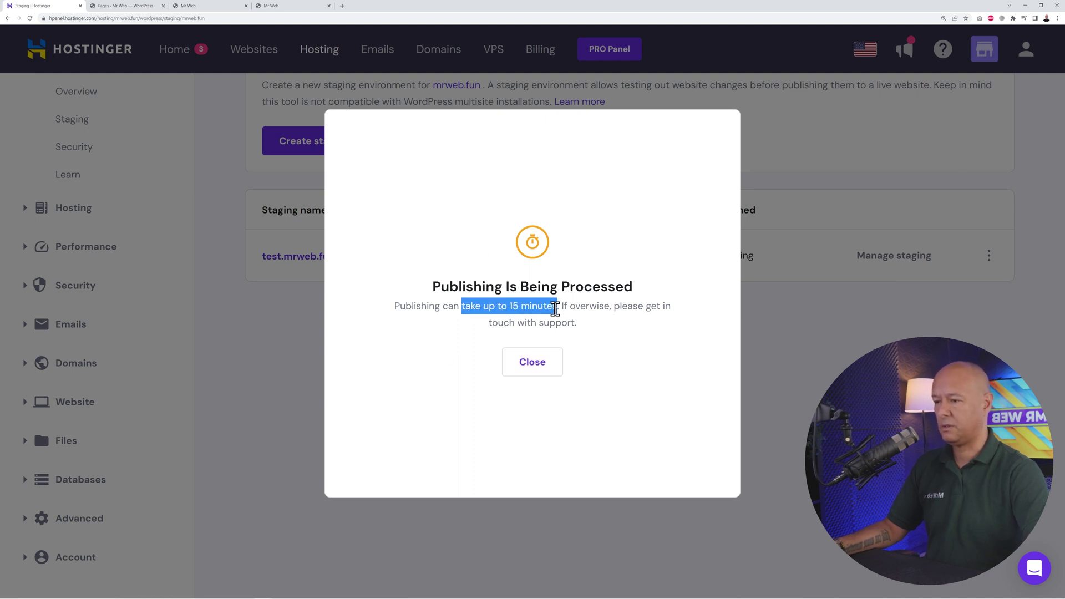
left_click(601, 355)
left_click(538, 369)
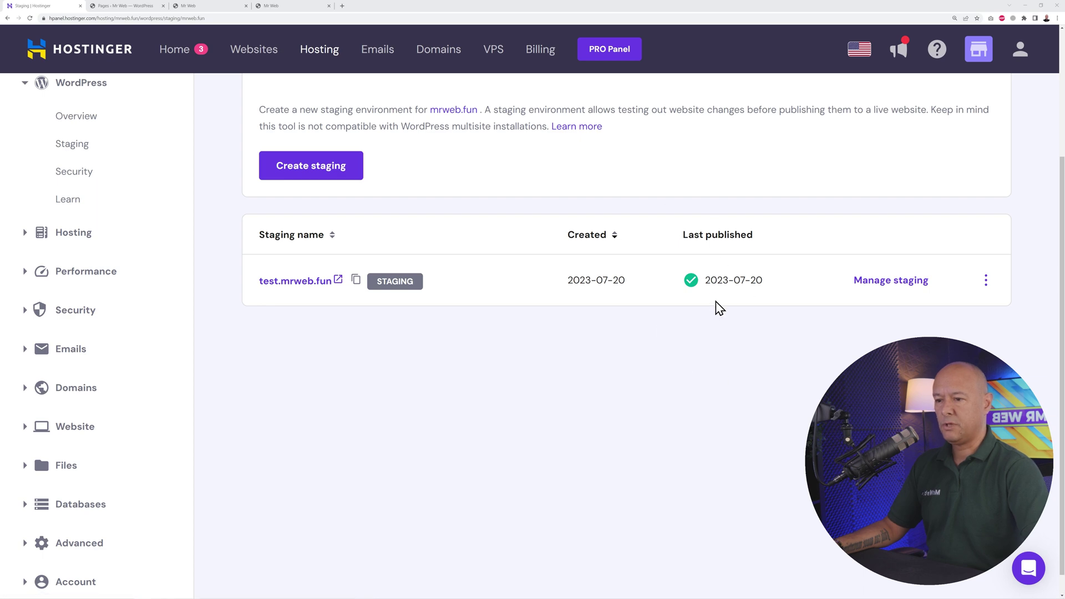
Step: Reload the live mrweb.fun homepage and compare its meeting-photo hero with test.mrweb.fun
left_click(199, 6)
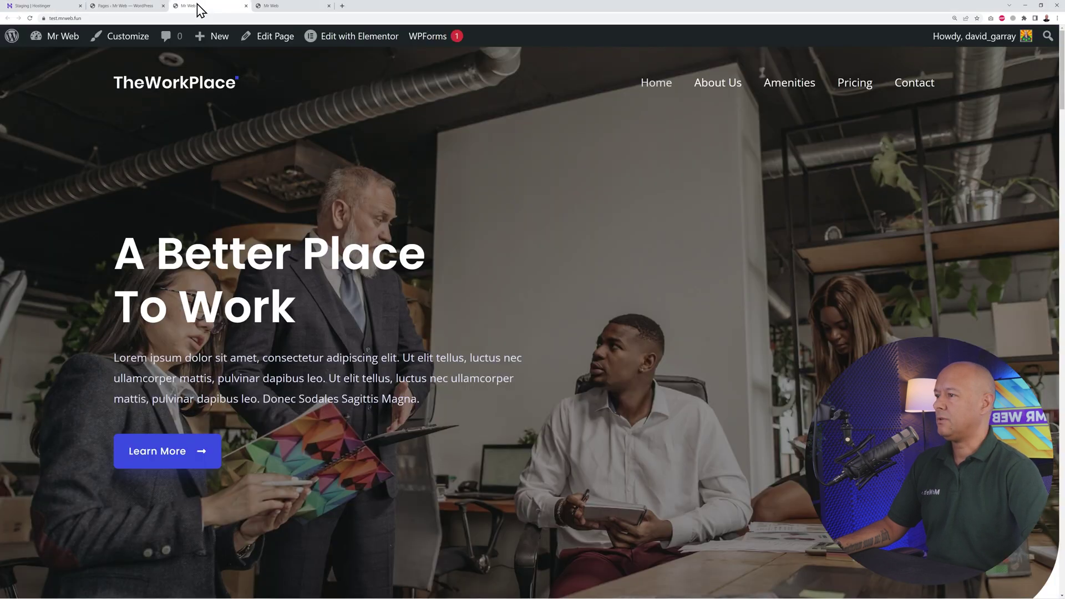
left_click(297, 8)
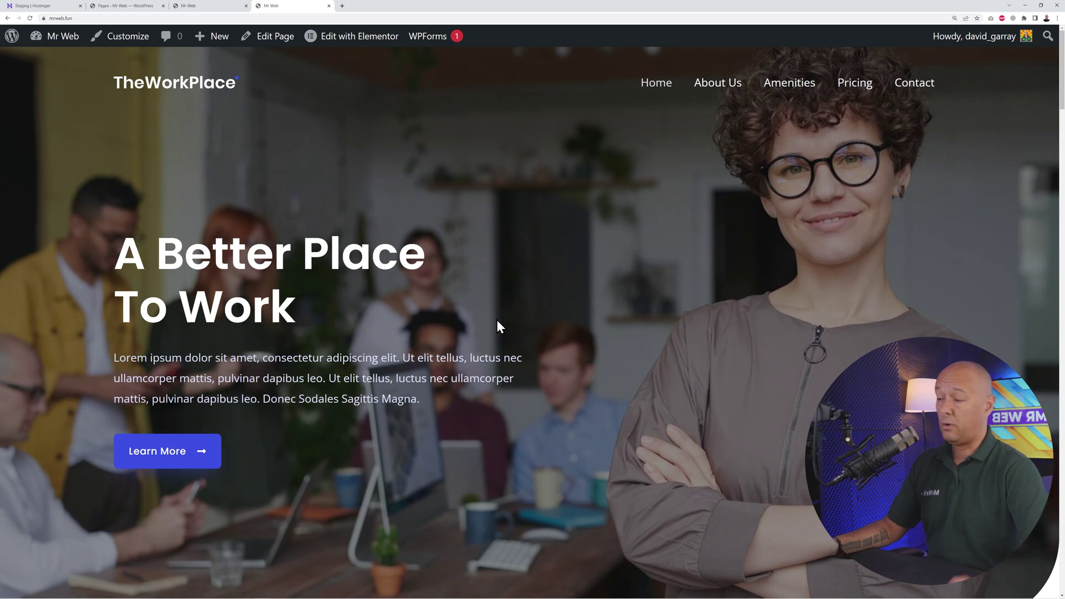
left_click(30, 18)
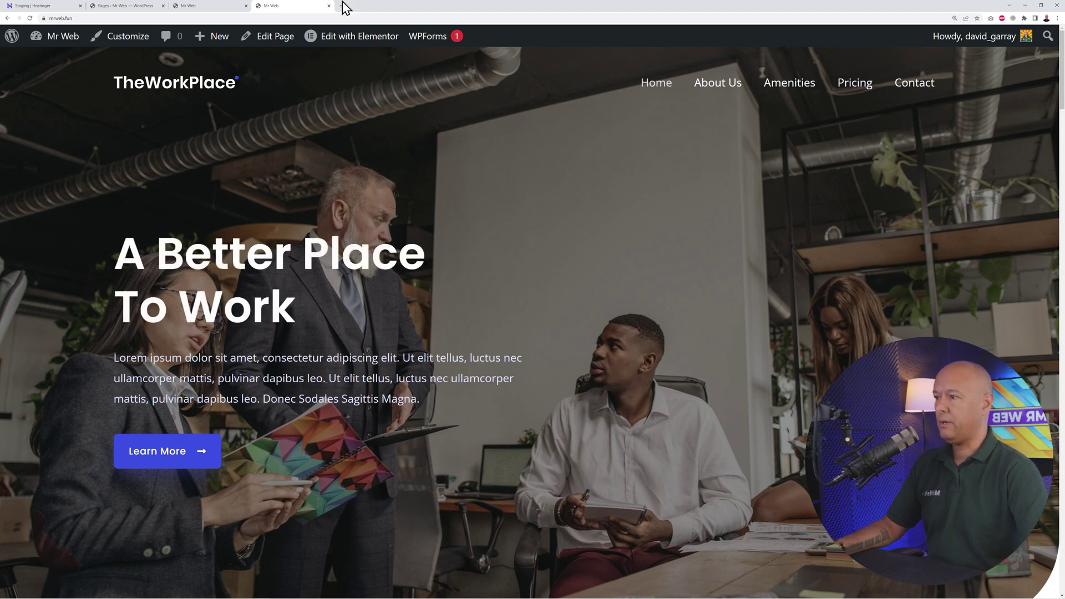
left_click(214, 9)
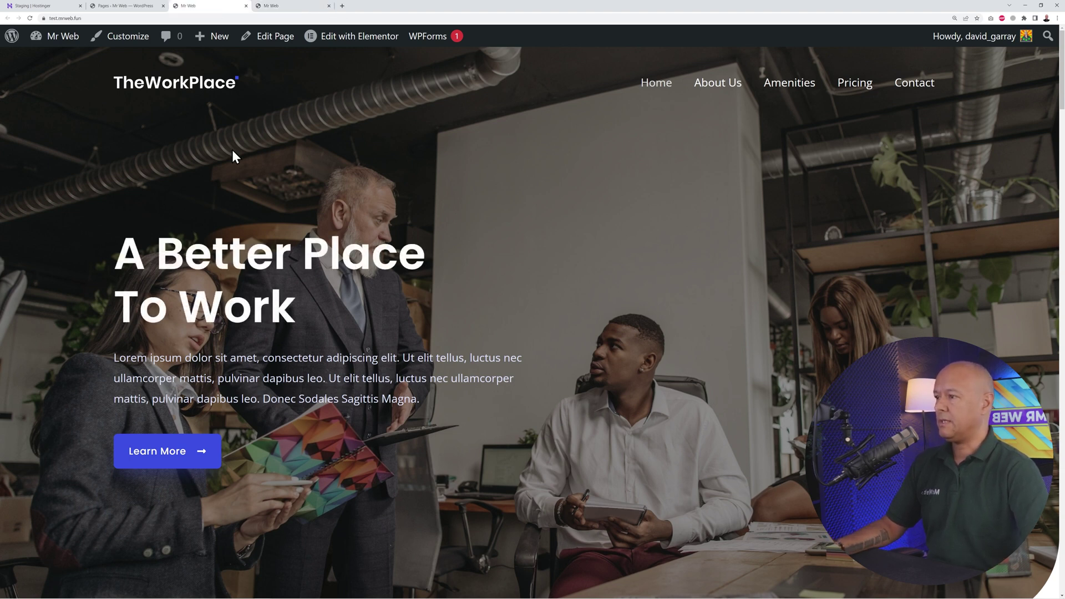
left_click(291, 8)
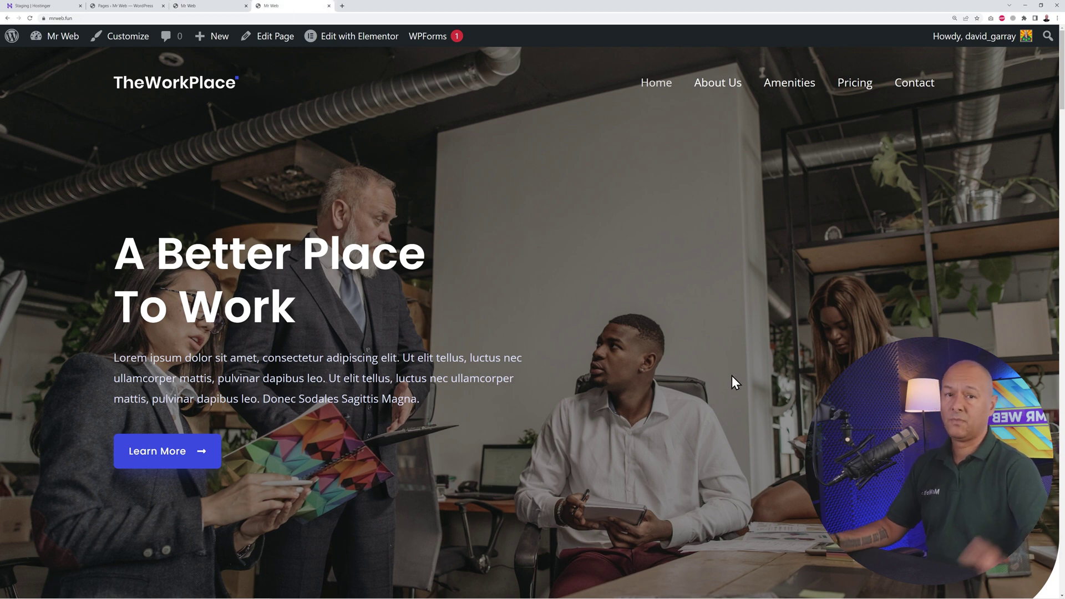